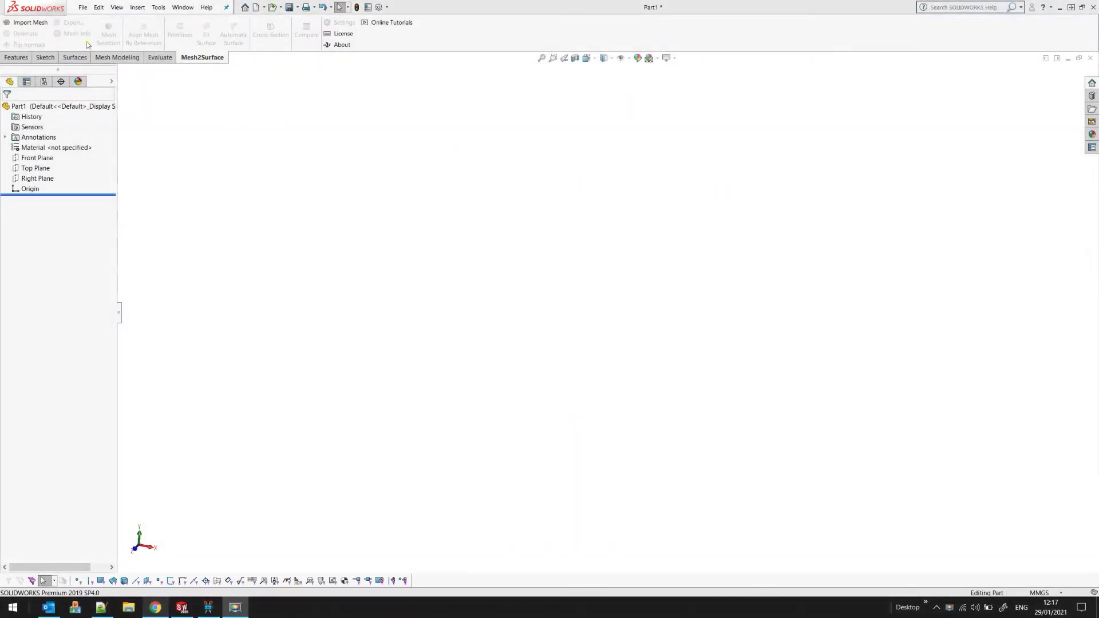
Import dog_scan.stl into the part with Millimeters as the file units
click(25, 23)
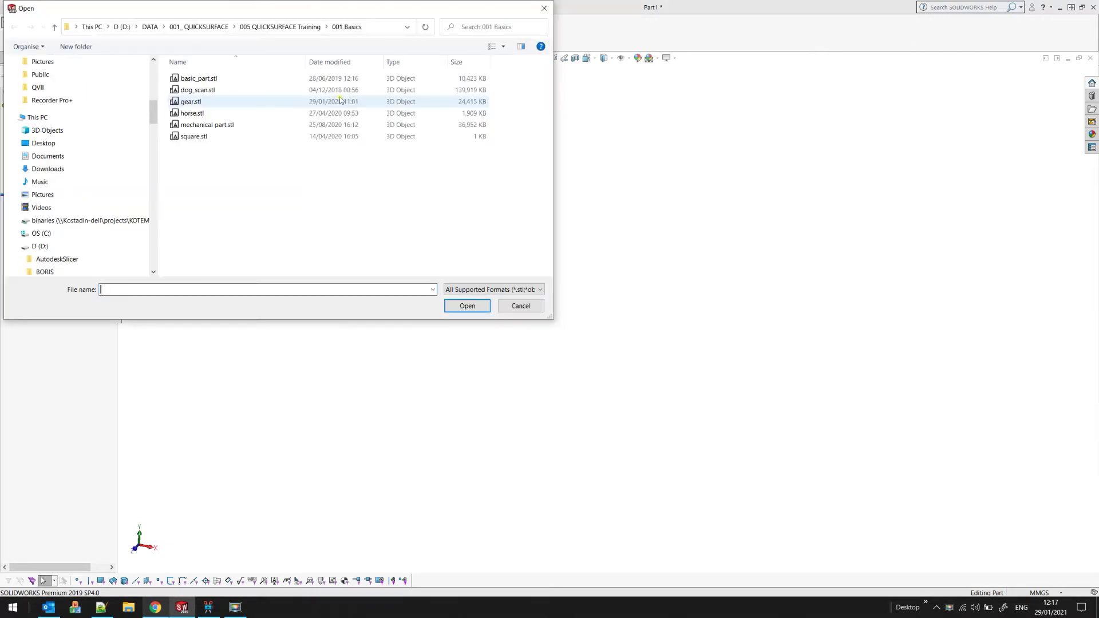
click(229, 91)
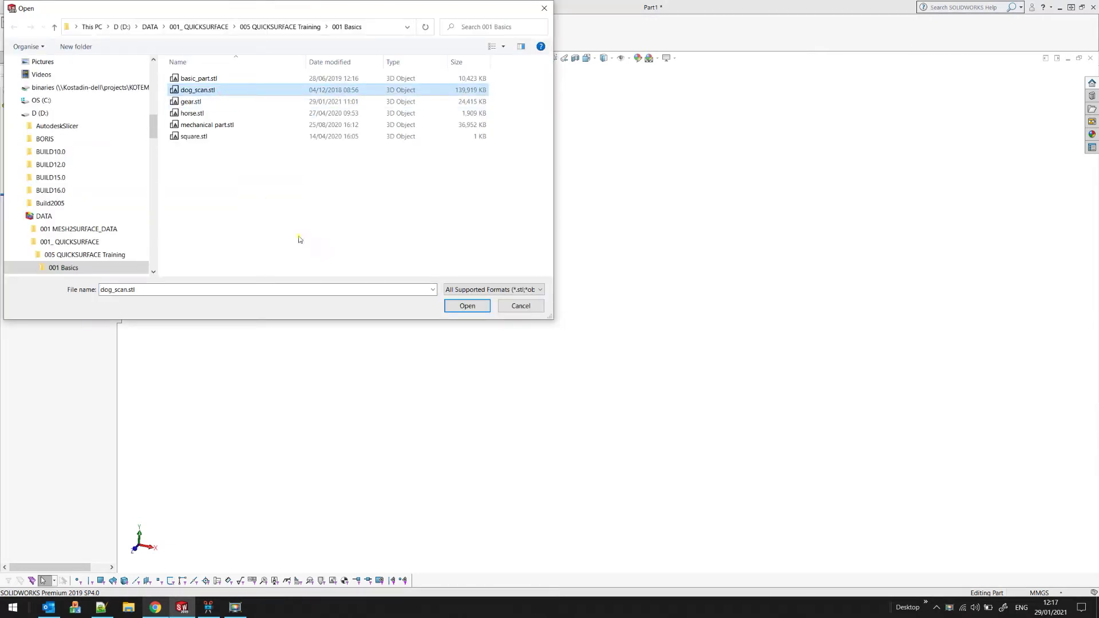
click(467, 305)
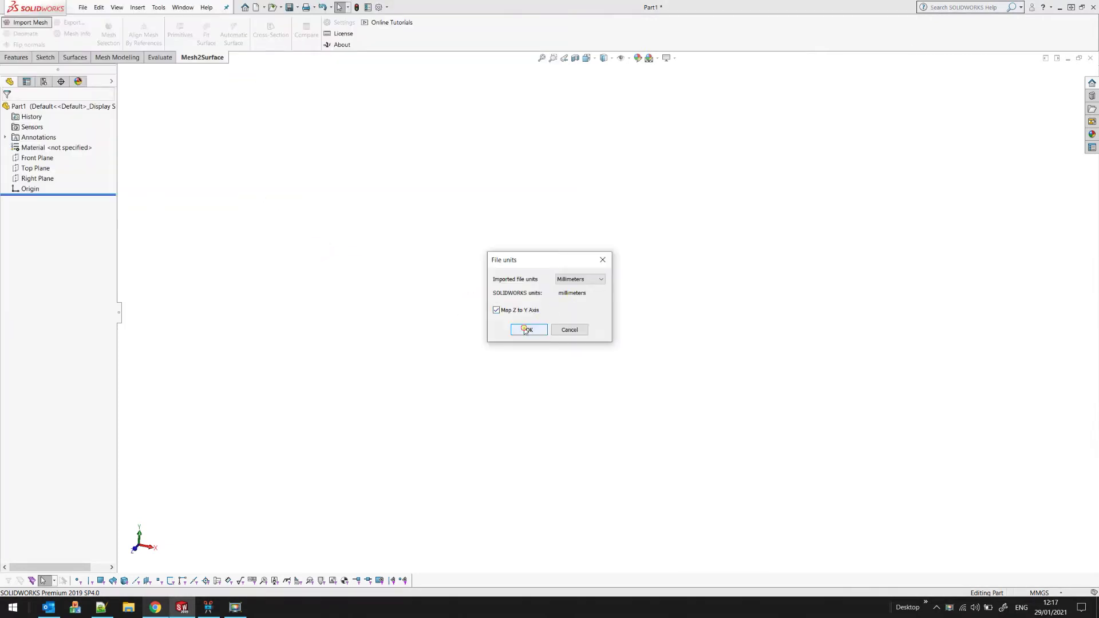
click(528, 330)
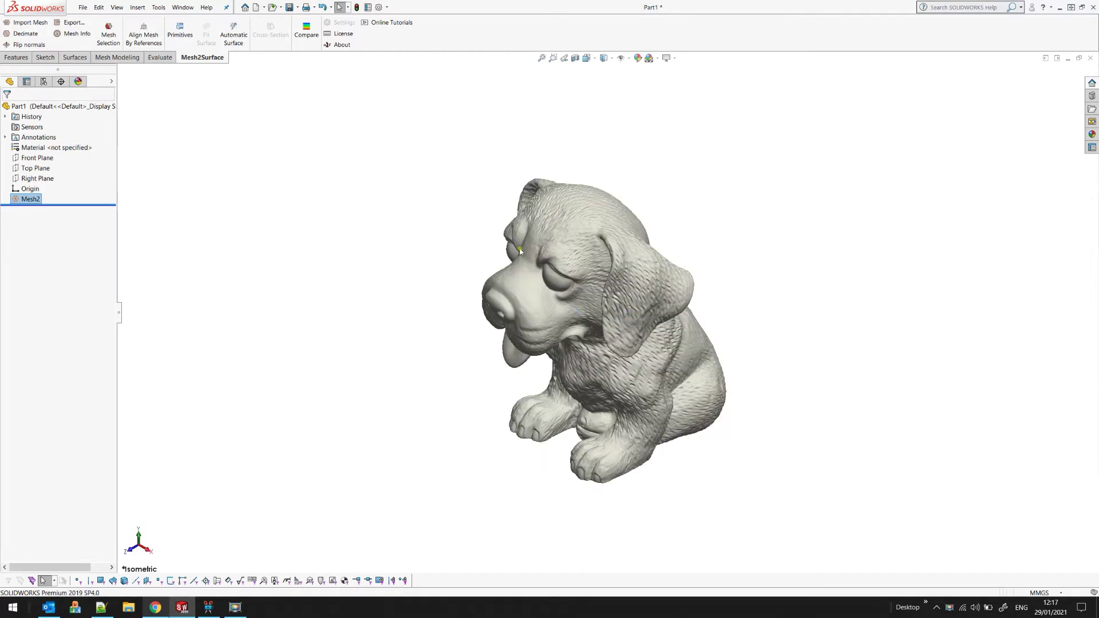
click(73, 34)
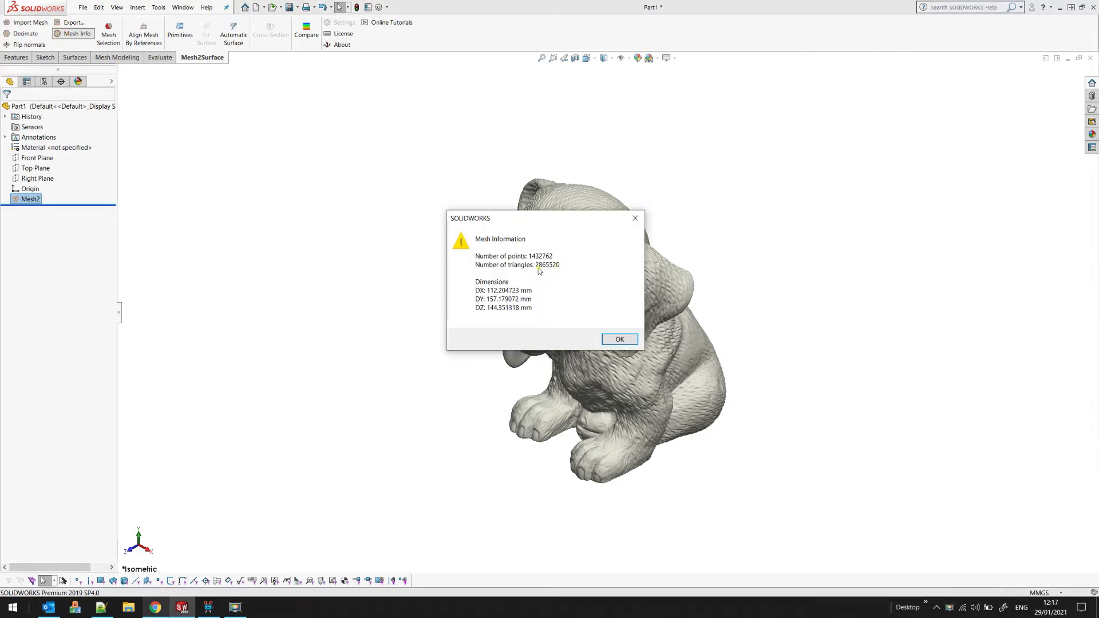
click(620, 340)
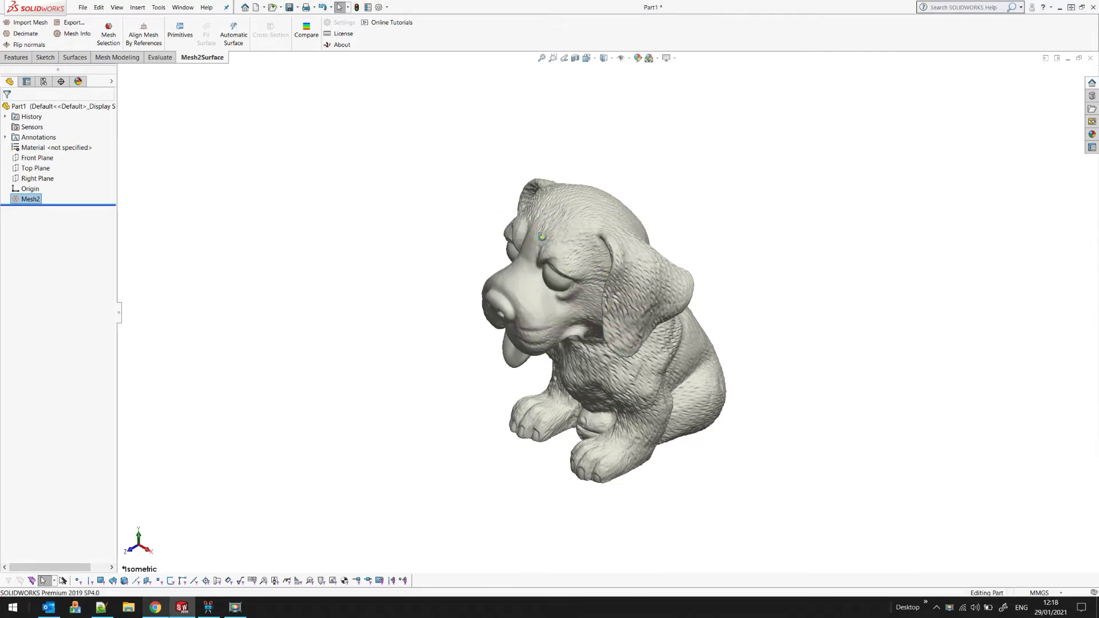
middle_drag(542, 237, 668, 217)
scroll(668, 217, down, 2)
scroll(668, 217, down, 4)
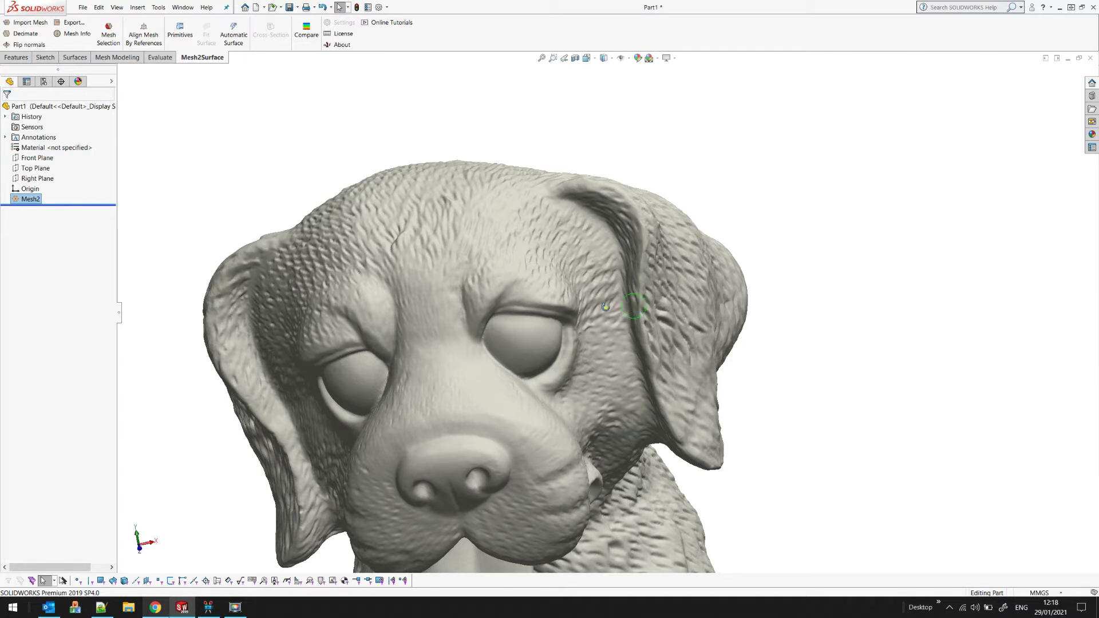
middle_drag(607, 307, 694, 262)
scroll(694, 262, up, 3)
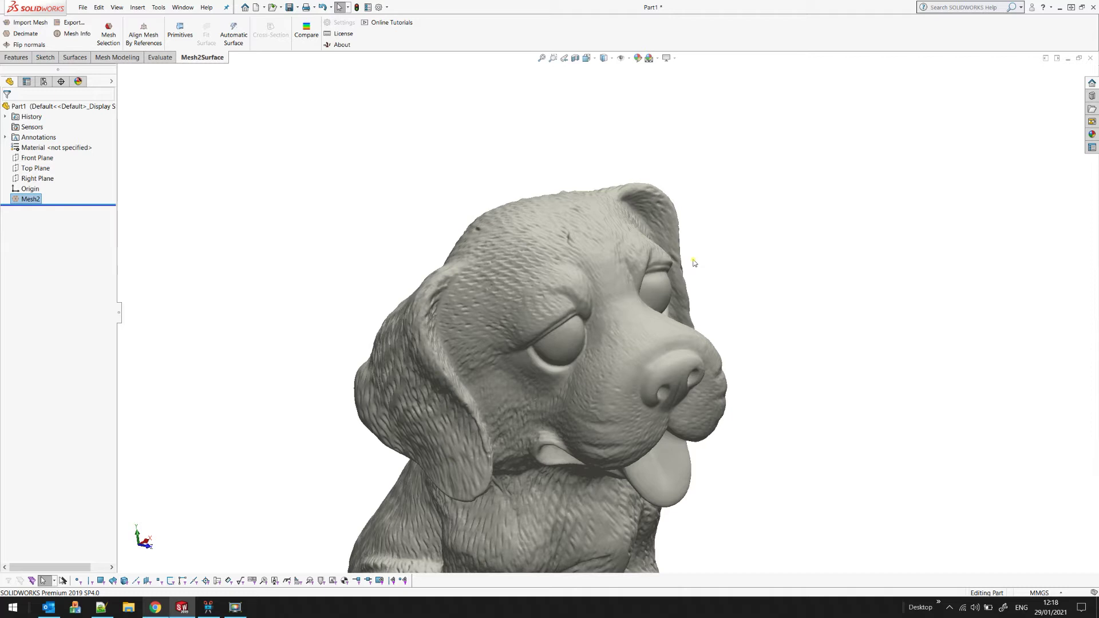
click(541, 57)
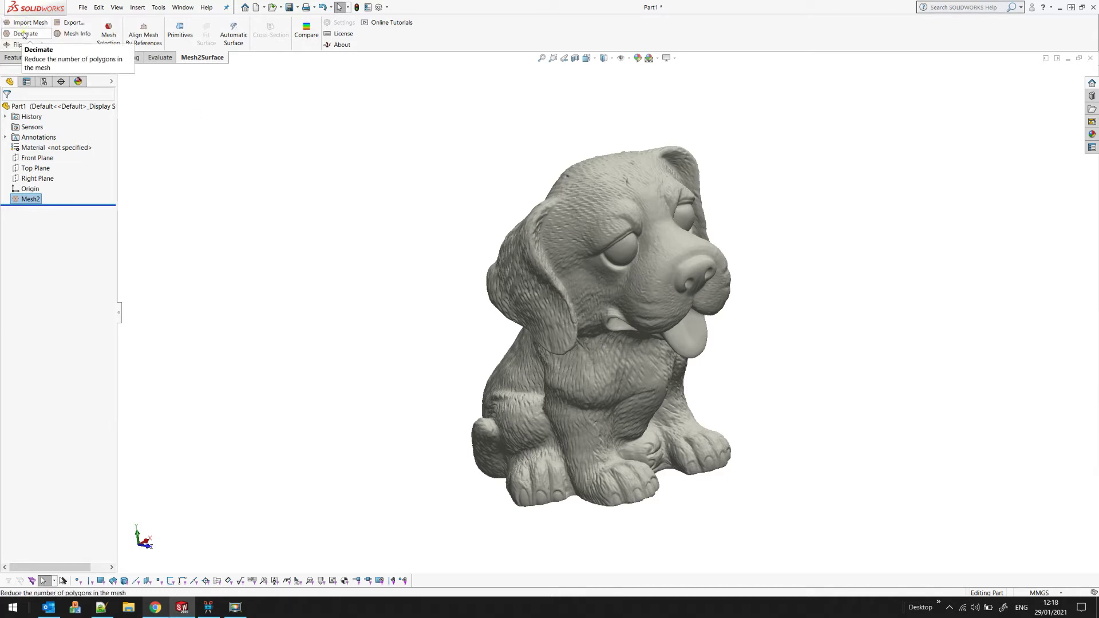
click(24, 34)
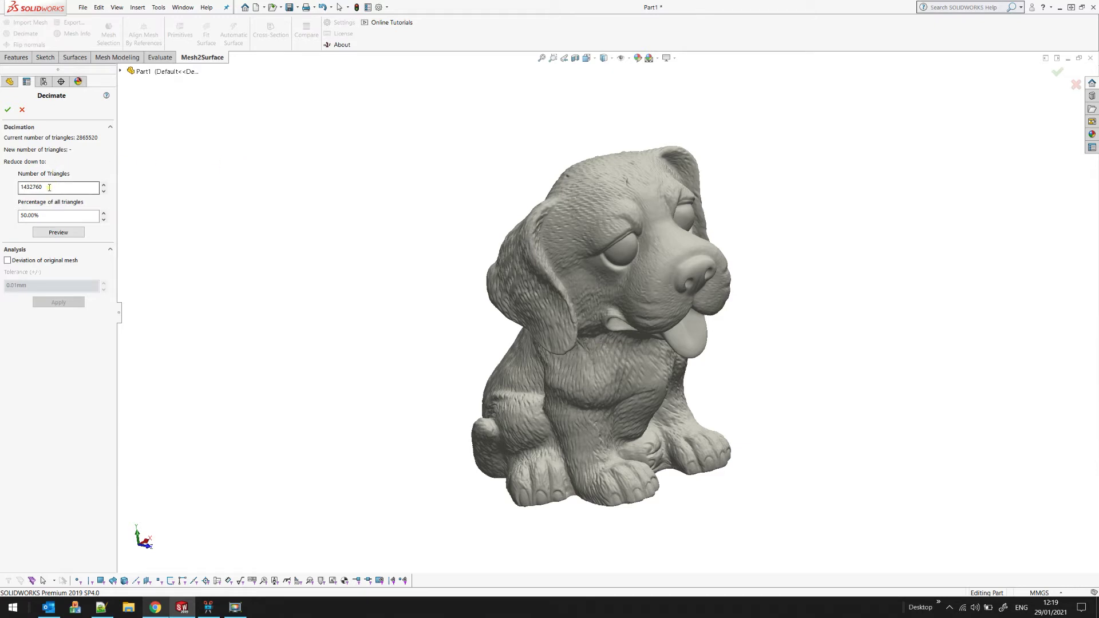
Enter 1000000 triangles, then set Decimate to 30% of all triangles and preview it
double_click(51, 188)
text(1000000)
click(53, 217)
drag(58, 216, 12, 217)
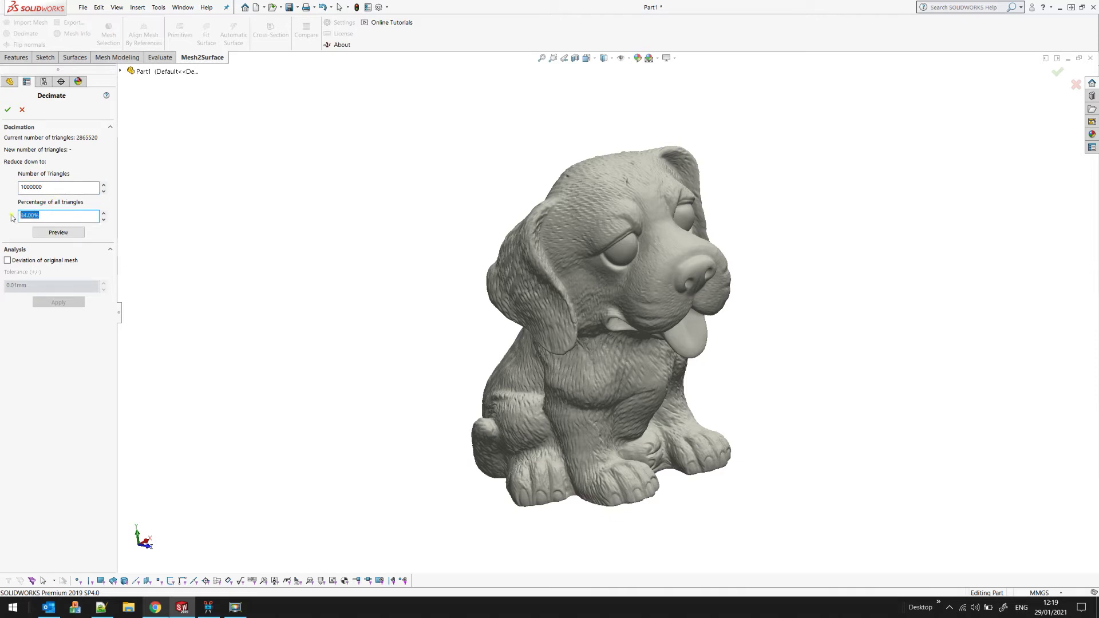
text(30)
click(69, 189)
click(64, 233)
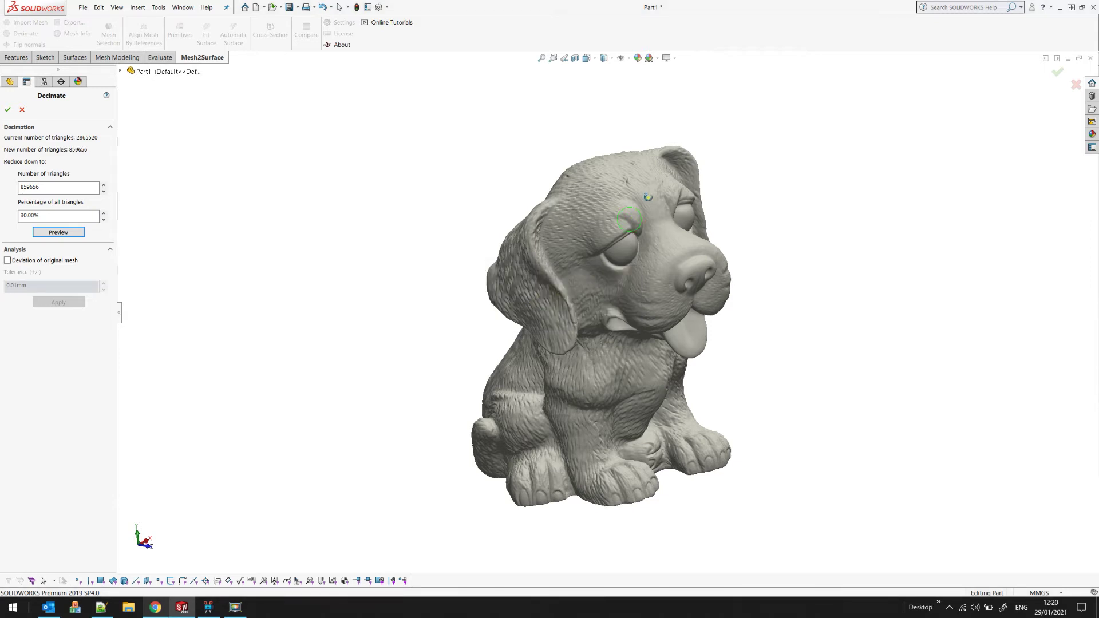
Orbit and zoom around the decimated dog preview, including a close-up of its head
middle_drag(647, 197, 502, 305)
scroll(726, 225, down, 2)
scroll(503, 305, down, 2)
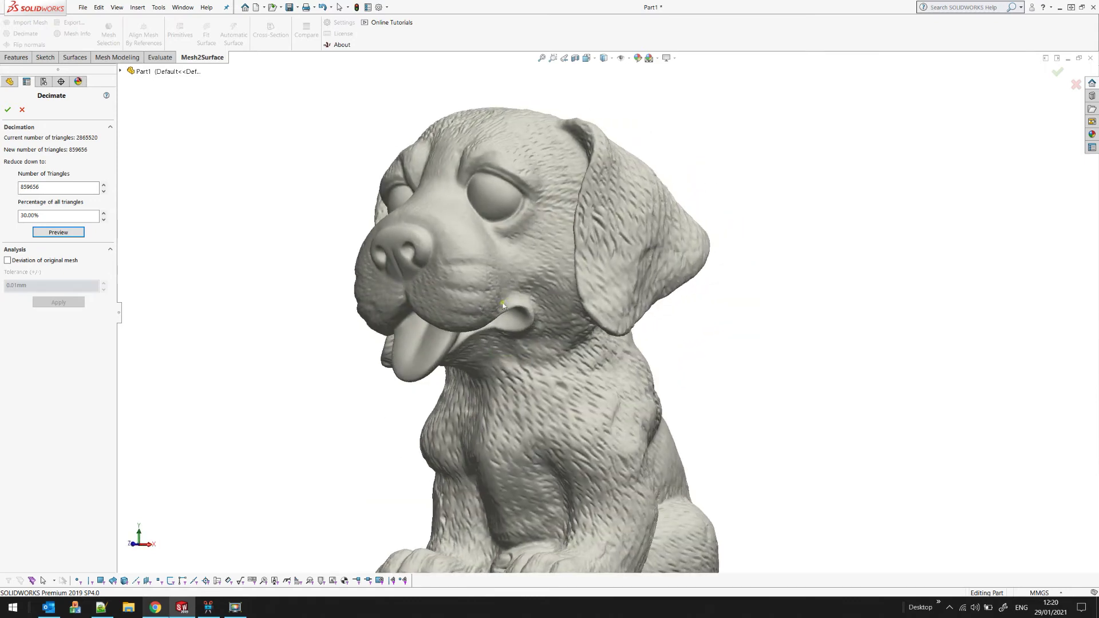
scroll(467, 146, down, 3)
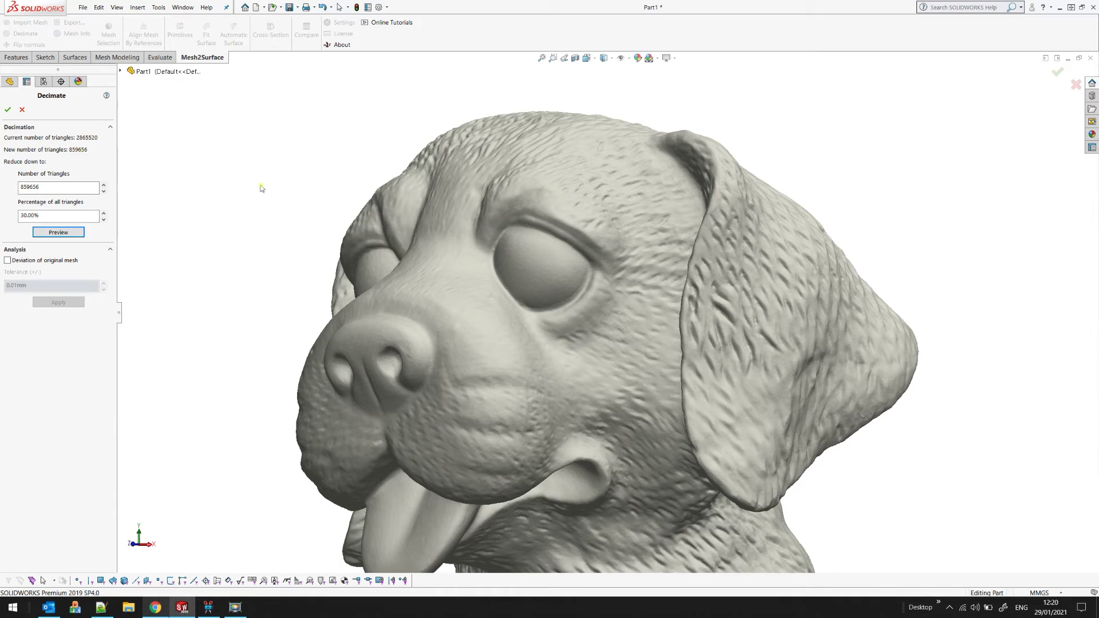
middle_drag(603, 270, 592, 276)
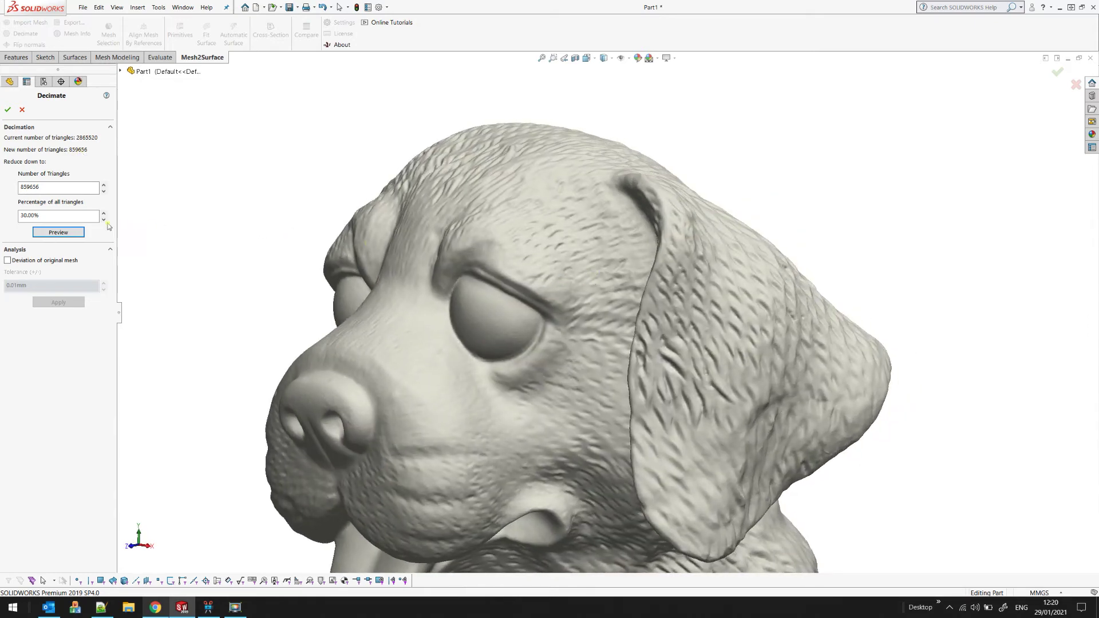
scroll(507, 206, up, 6)
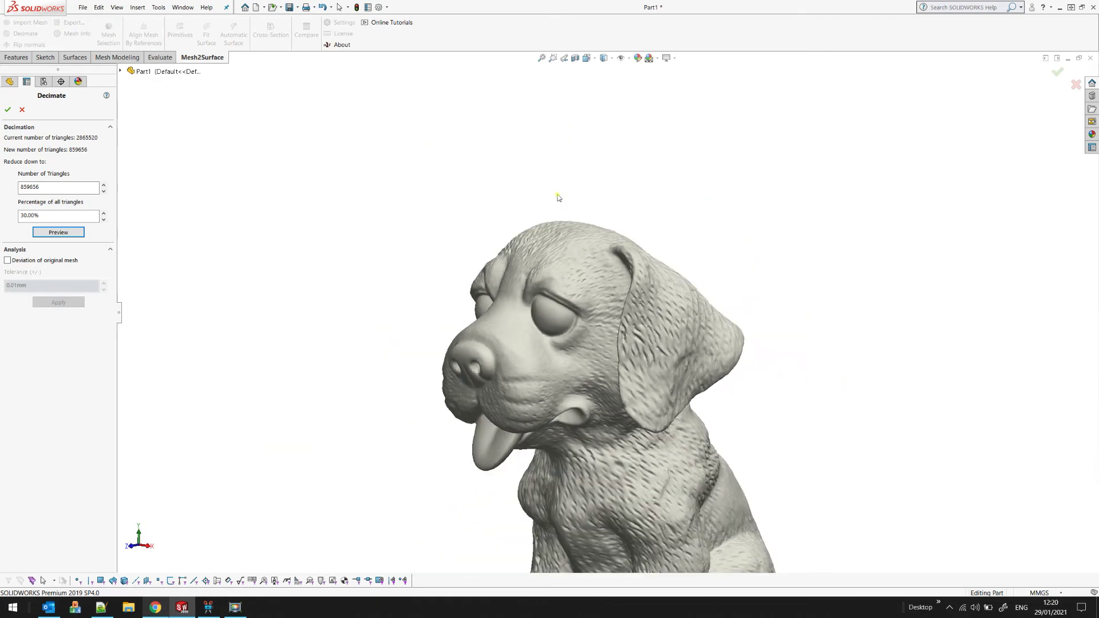
scroll(652, 485, down, 2)
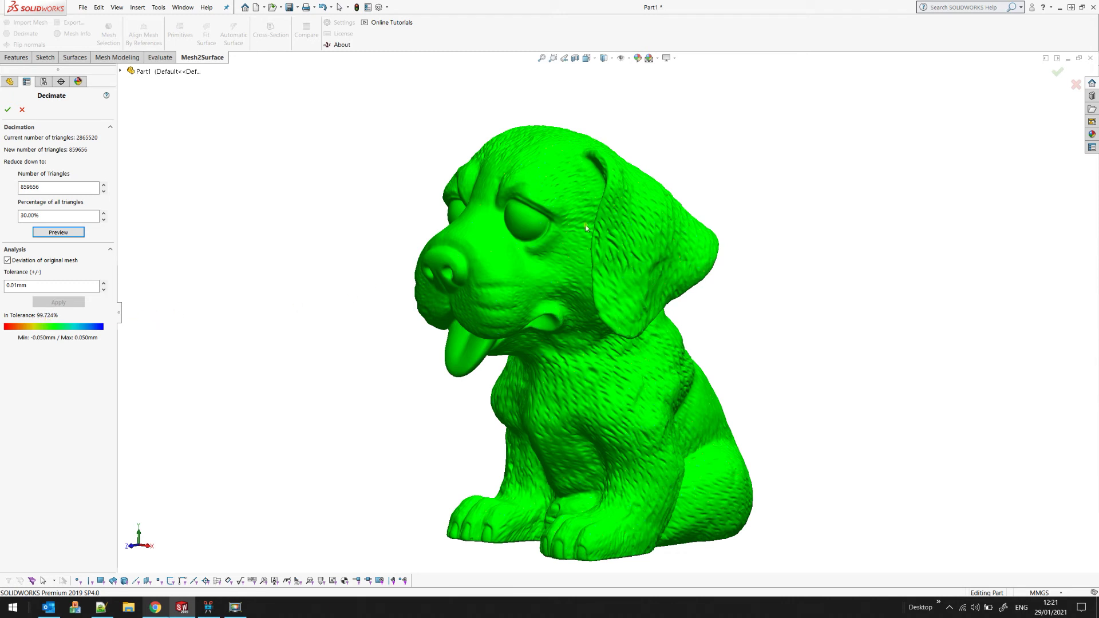
Scroll to the Tolerance field and select part of the 0.01 mm value for replacement
scroll(537, 218, down, 1)
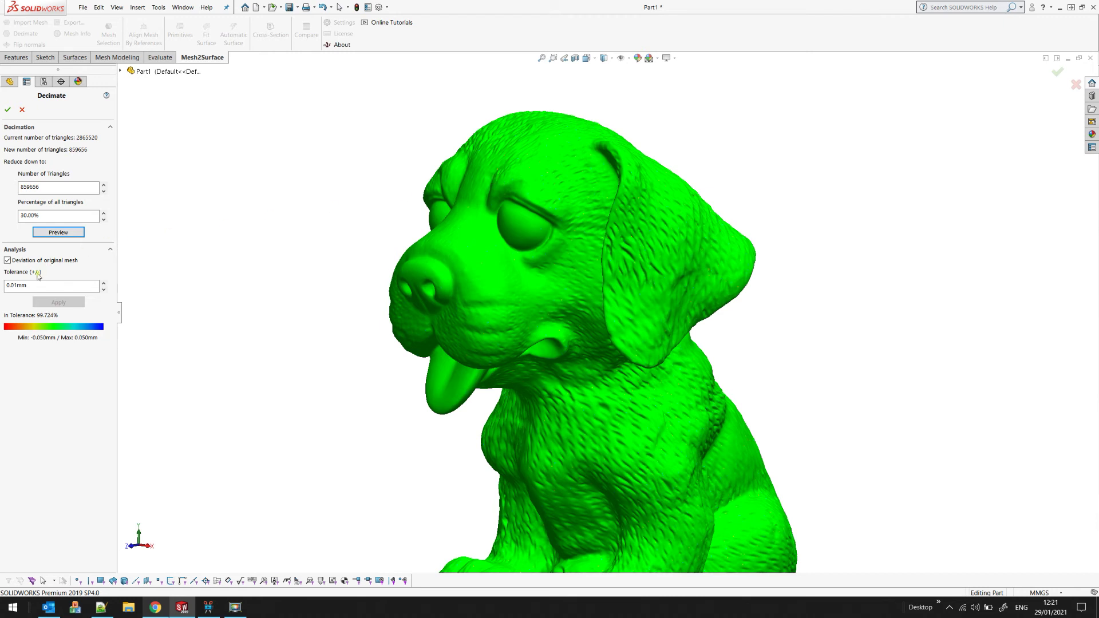
drag(14, 285, 82, 285)
Apply a 0.005 mm deviation tolerance, leaving 87.055% of the mesh within tolerance
text(05)
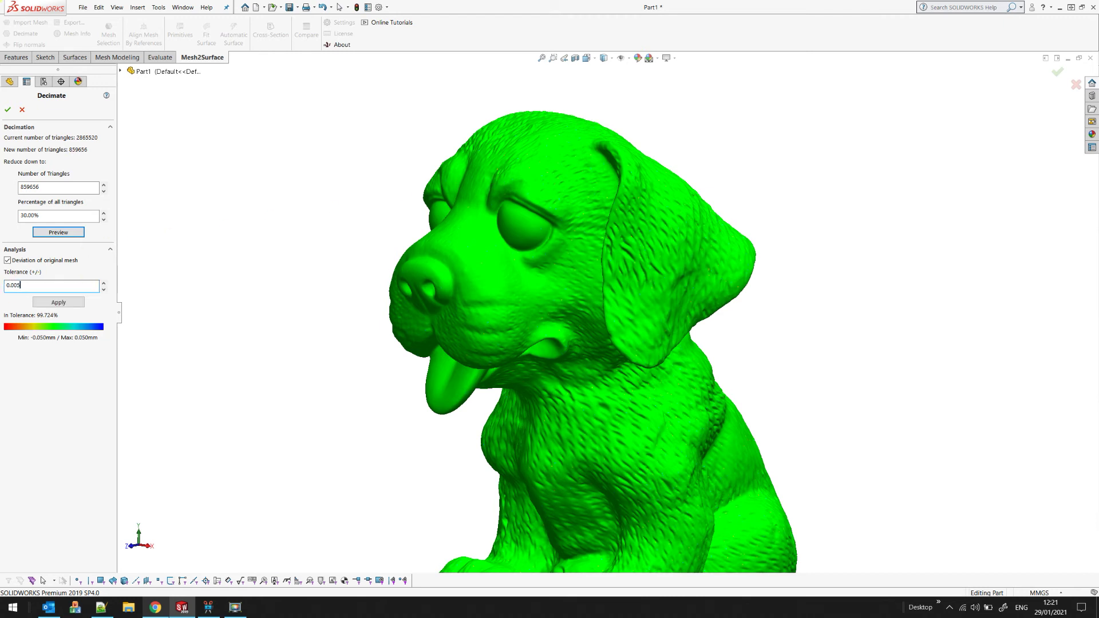
click(81, 301)
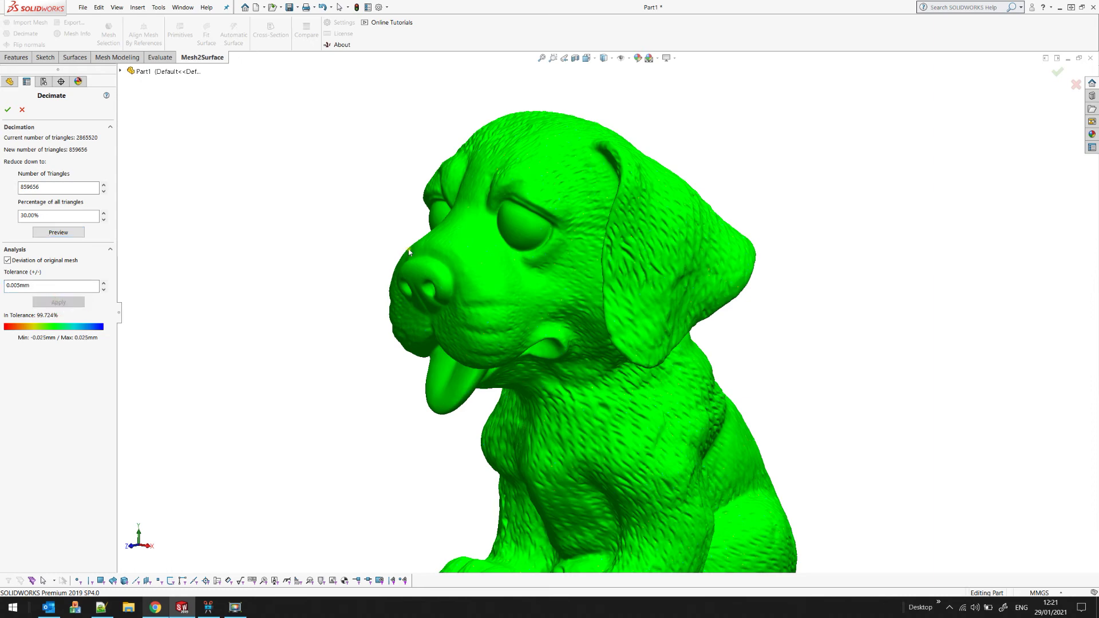
key(Right)
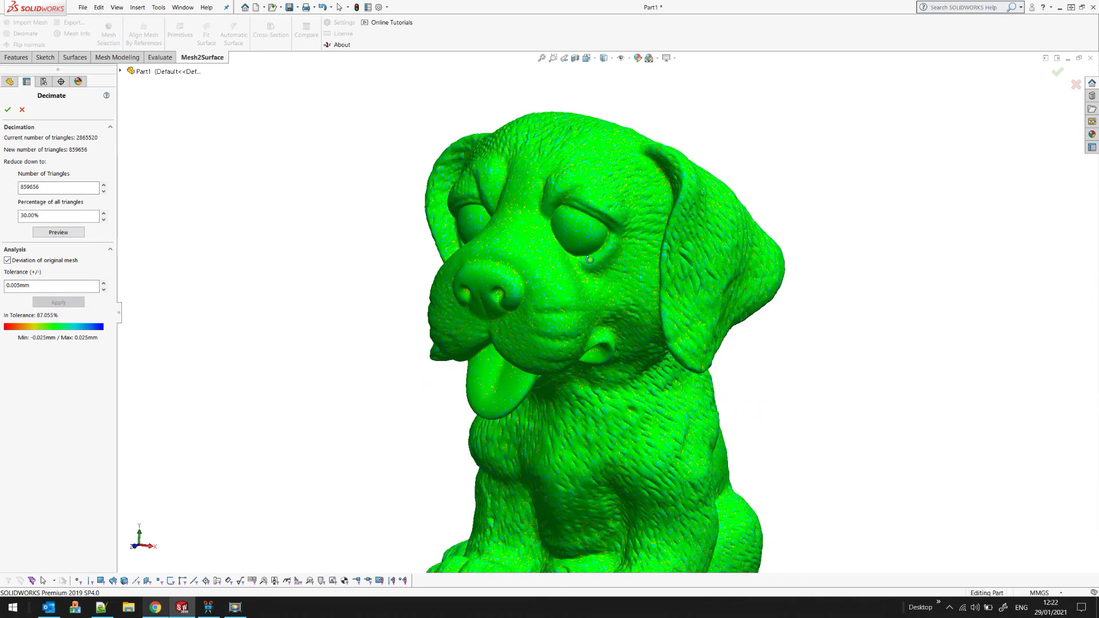
scroll(606, 155, down, 3)
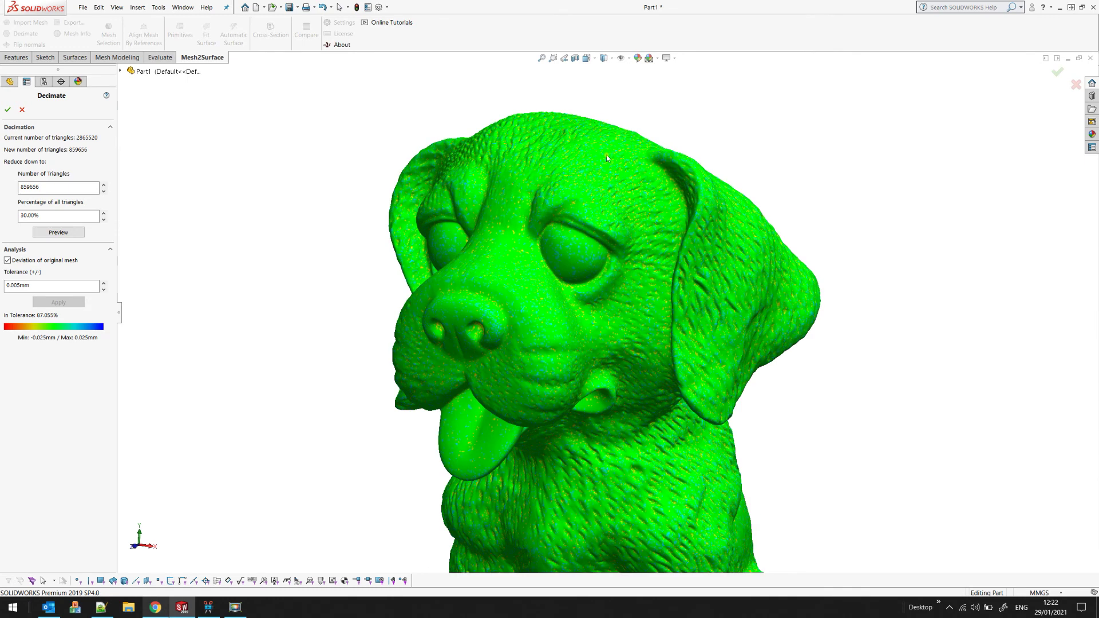
scroll(604, 174, down, 1)
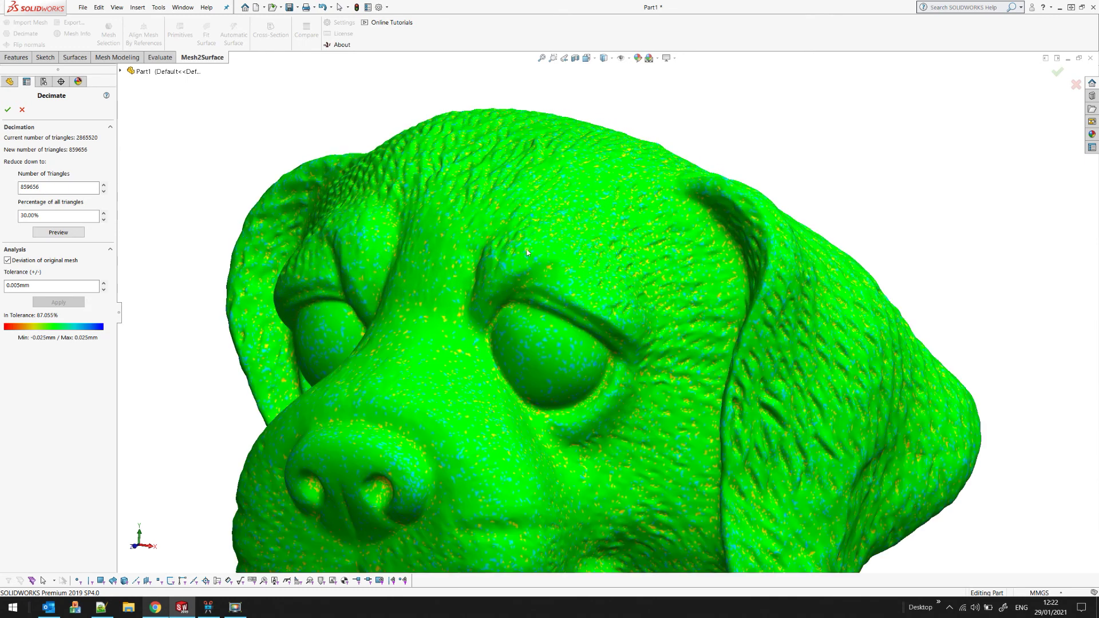
Zoom in on the deviation colours, then accept the 30% decimation
scroll(487, 261, down, 1)
scroll(616, 361, down, 1)
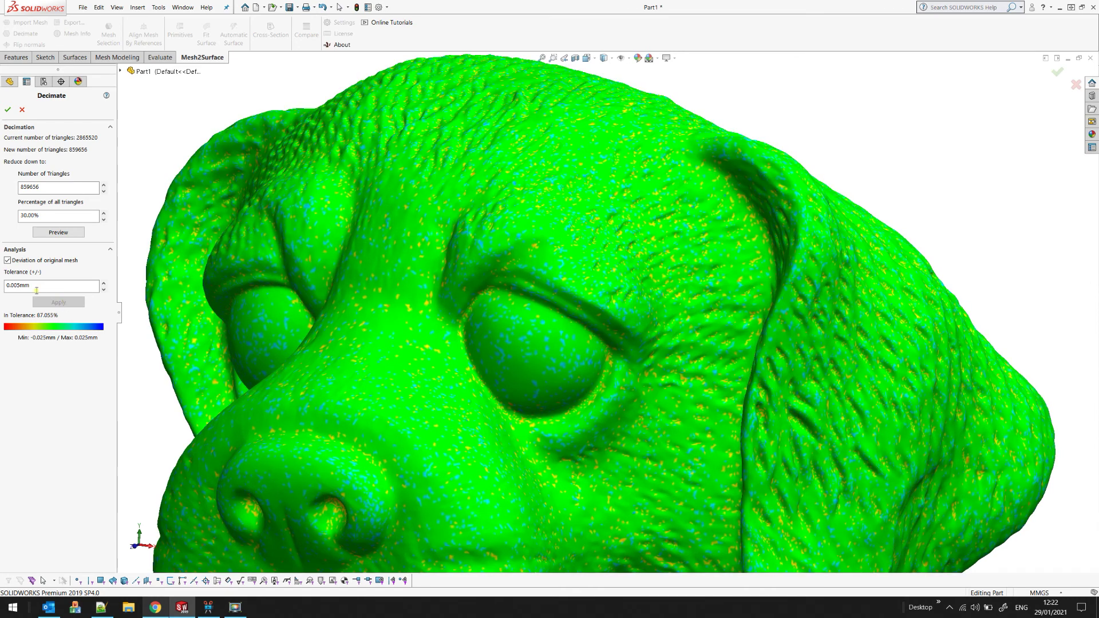
double_click(27, 216)
click(9, 110)
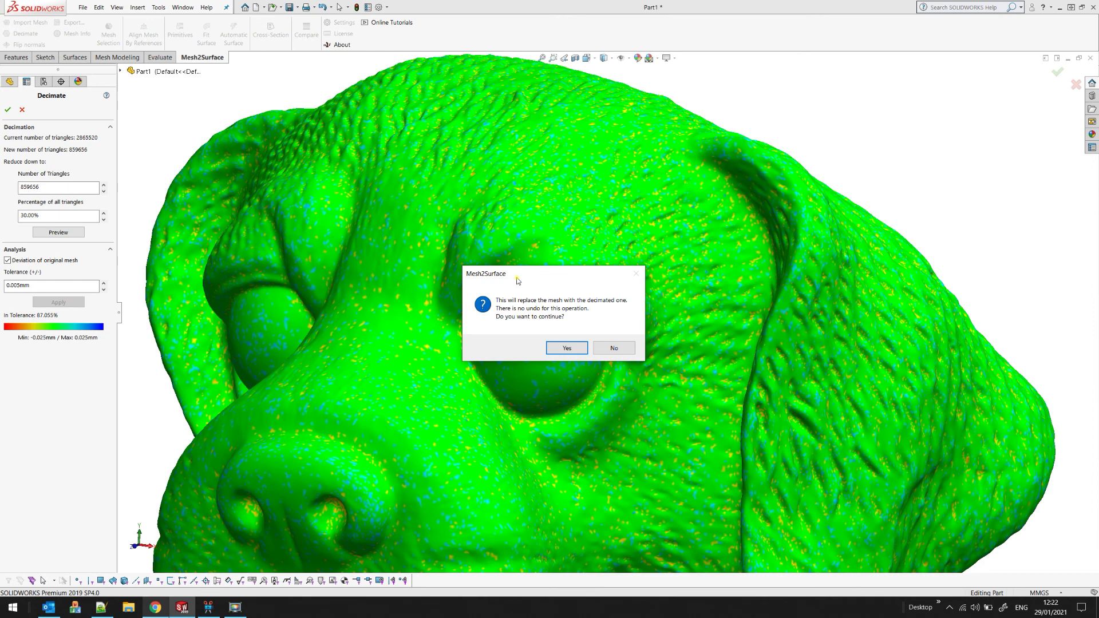
Confirm replacing the original dog mesh with the decimated version
click(561, 349)
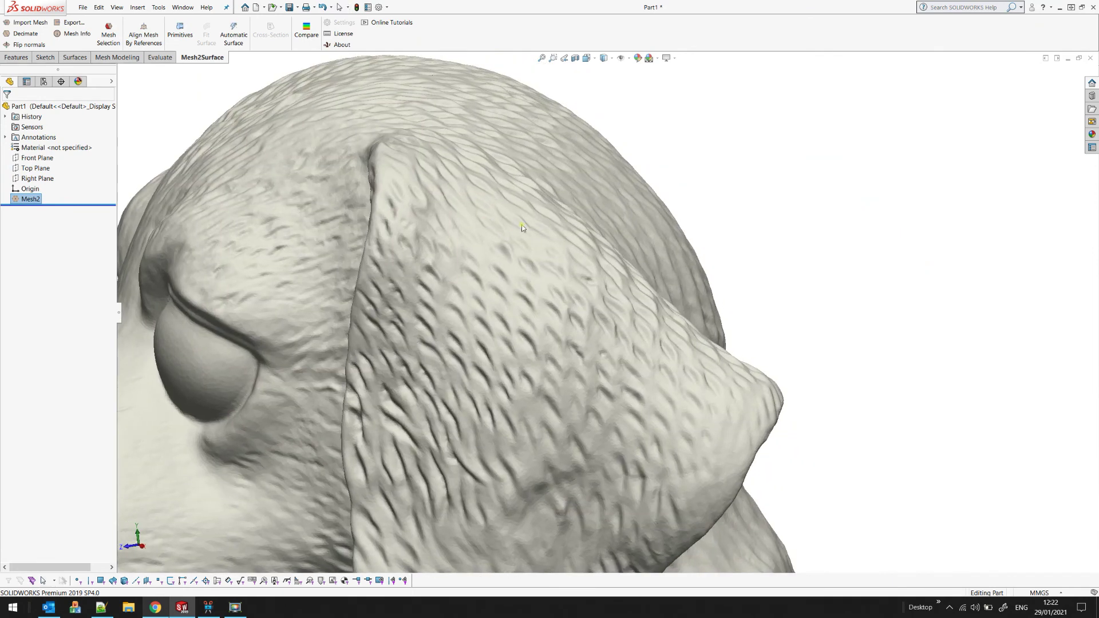
click(542, 58)
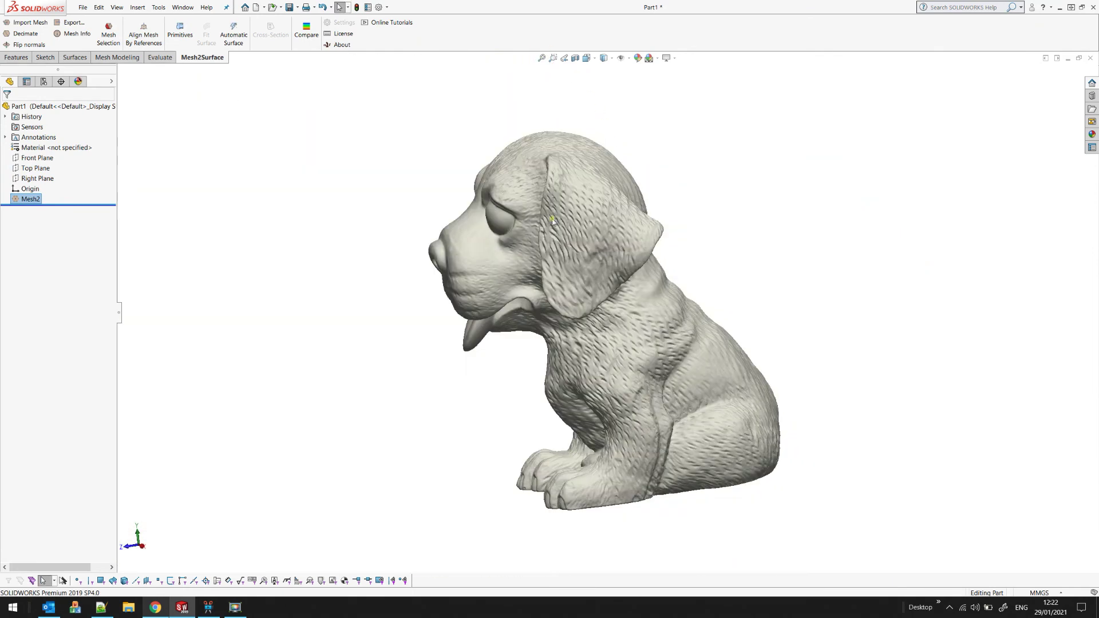
middle_drag(613, 278, 631, 229)
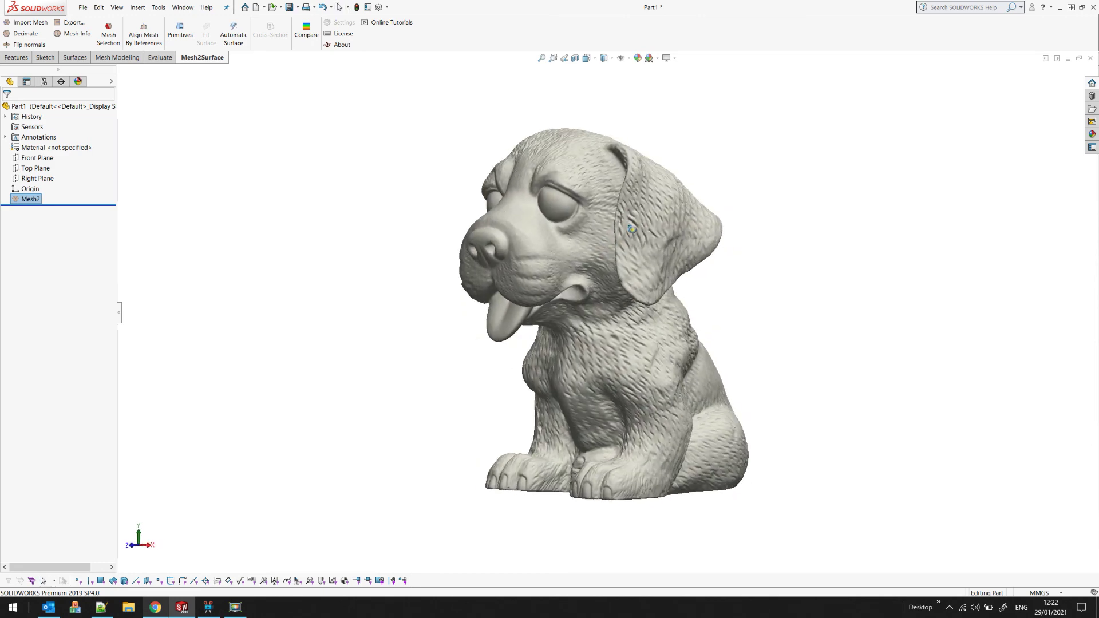